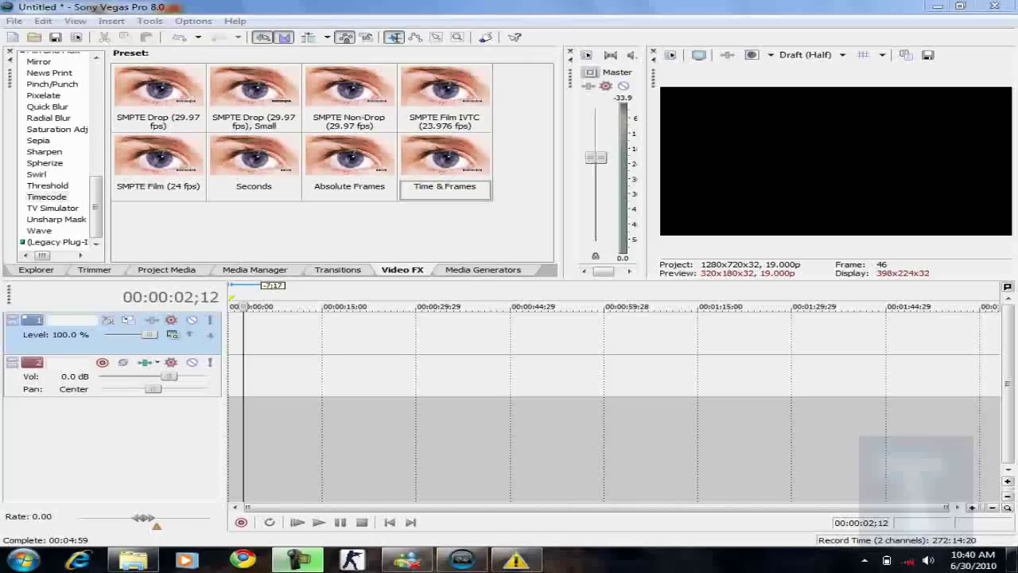
- Place Security Cam Video from the My Videos folder at the start of the timeline and return the playhead to the beginning
click(36, 269)
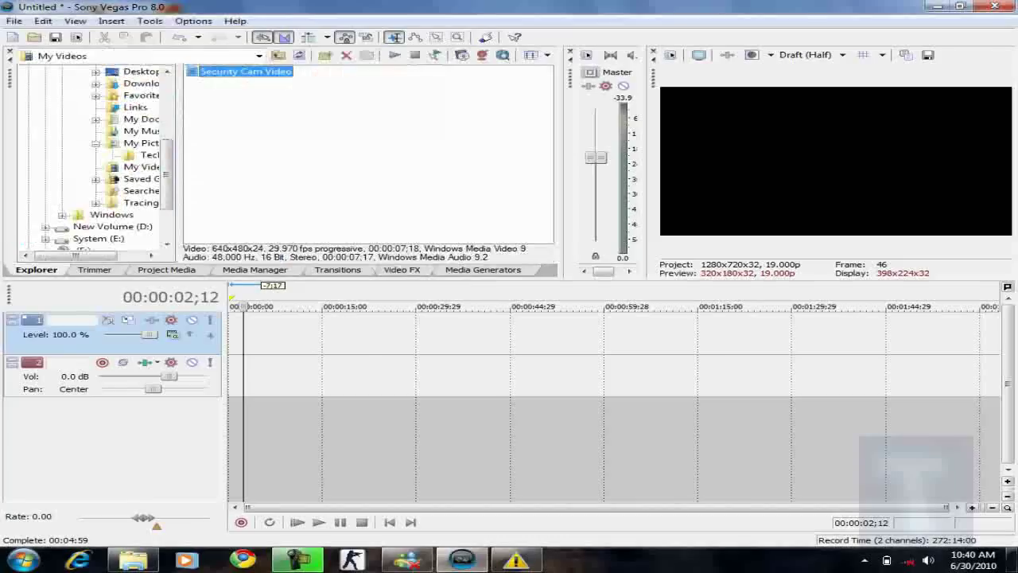
drag(239, 72, 266, 332)
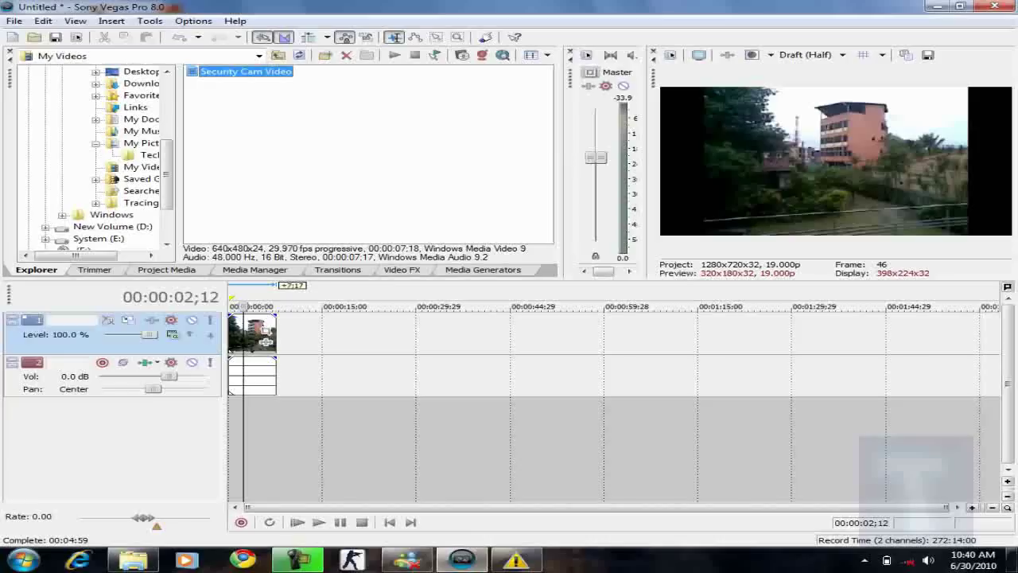
click(389, 521)
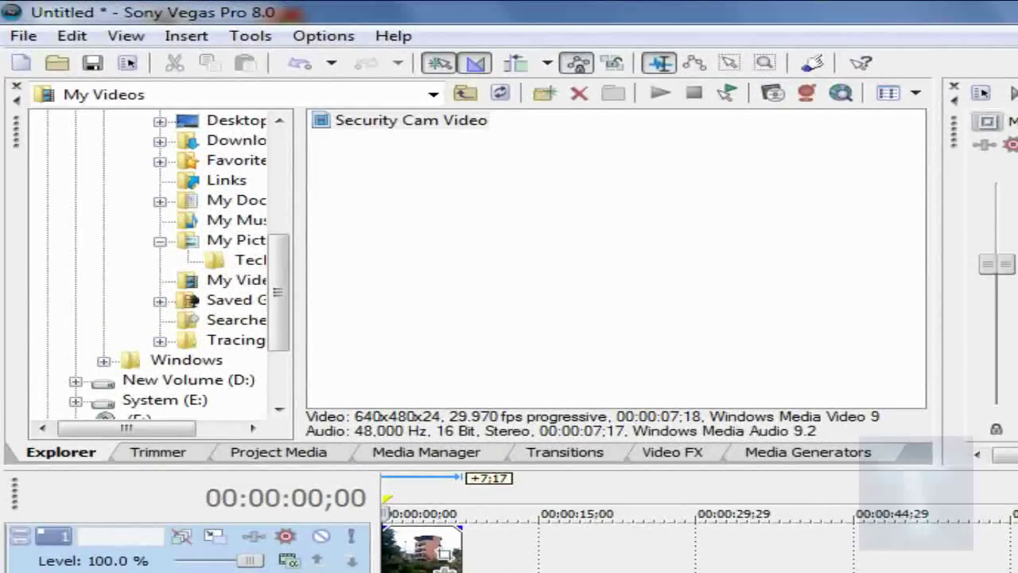
- Apply the 100% Black and White preset of the Black and White video effect to the Security Cam Video clip
key(alt+8)
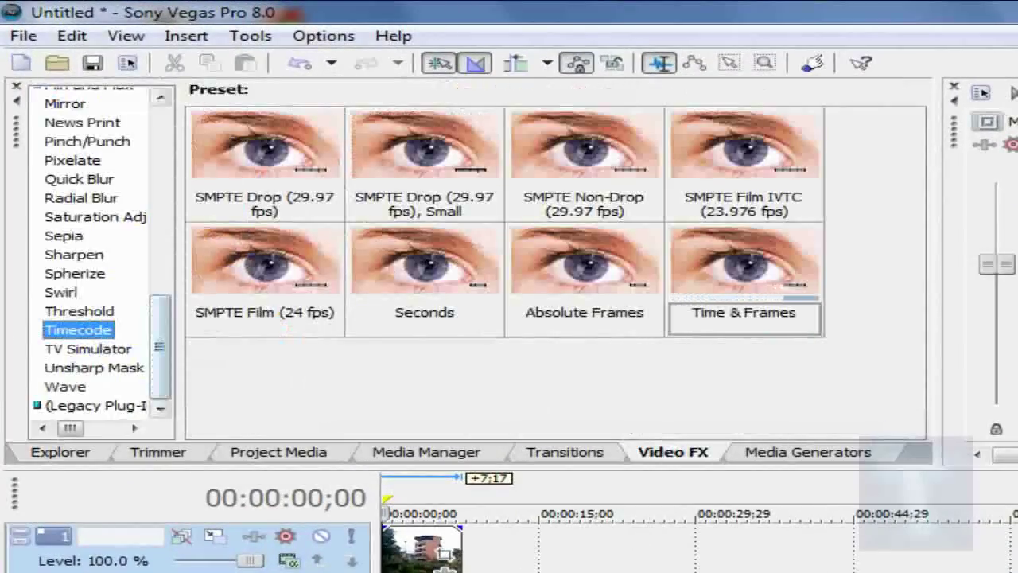
scroll(95, 250, up, 10)
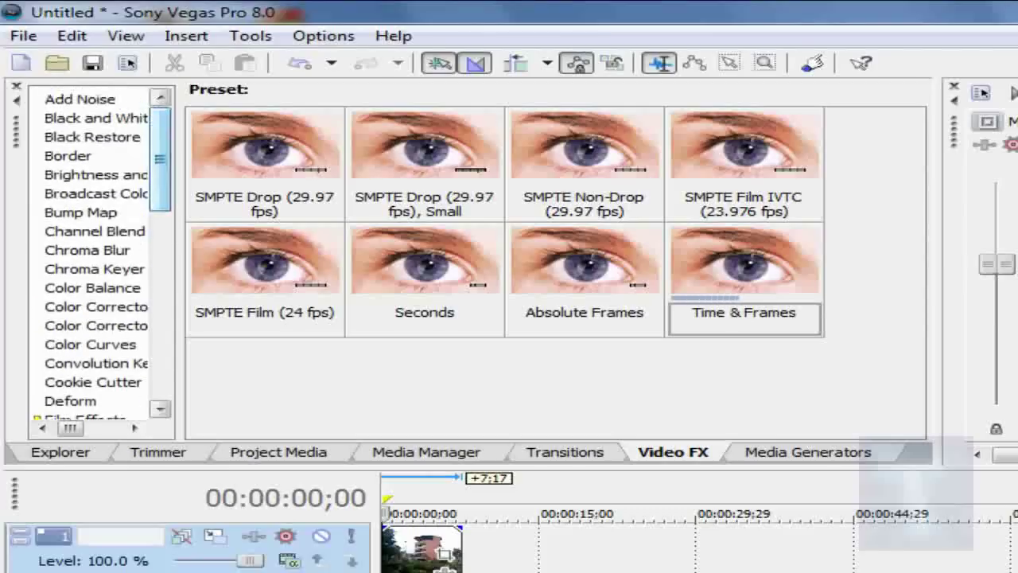
click(95, 118)
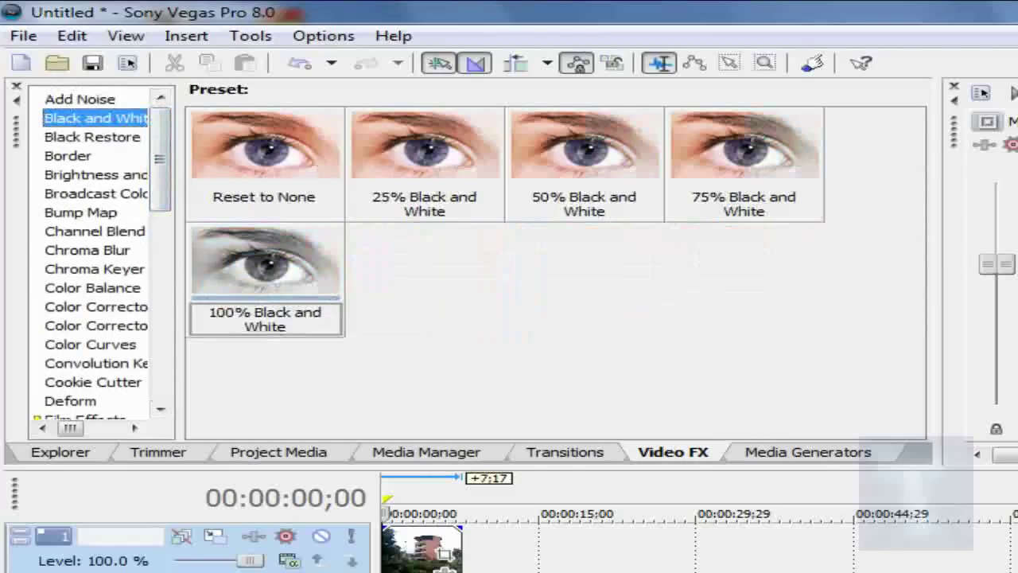
drag(265, 270, 426, 553)
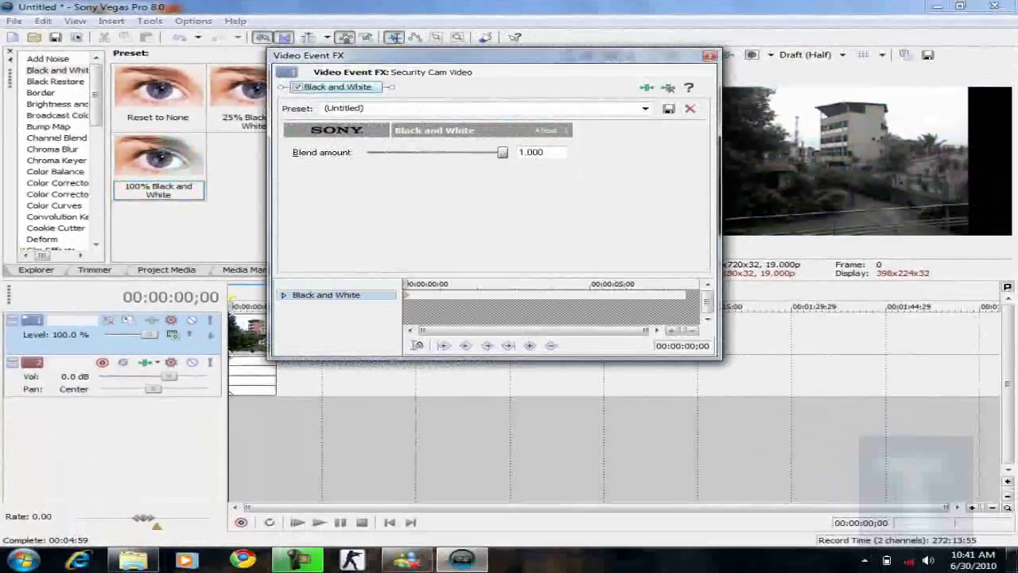
click(709, 55)
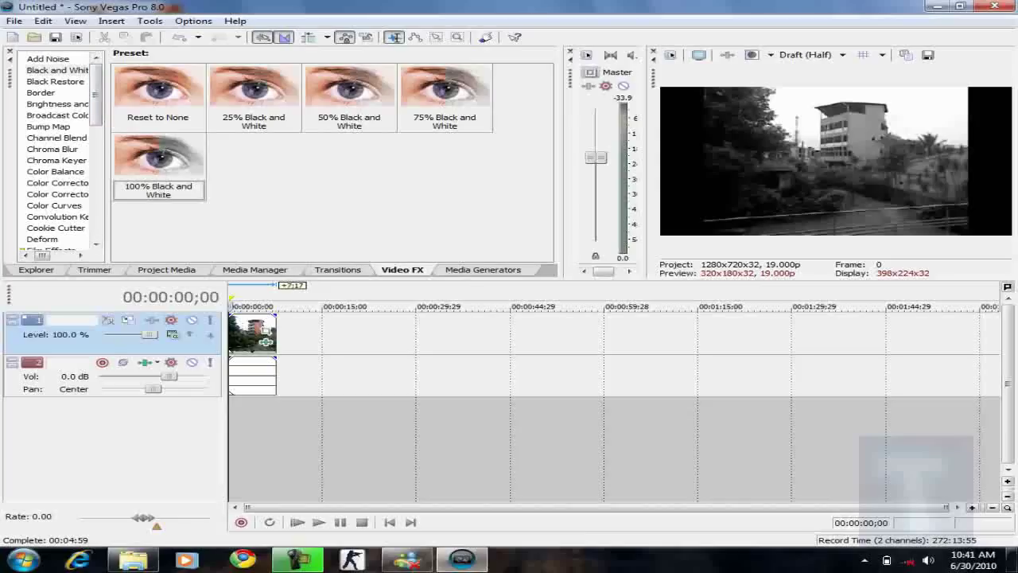
- Add the Timecode effect to the clip with the Time & Frames preset and change its timecode format to Time
drag(96, 94, 95, 198)
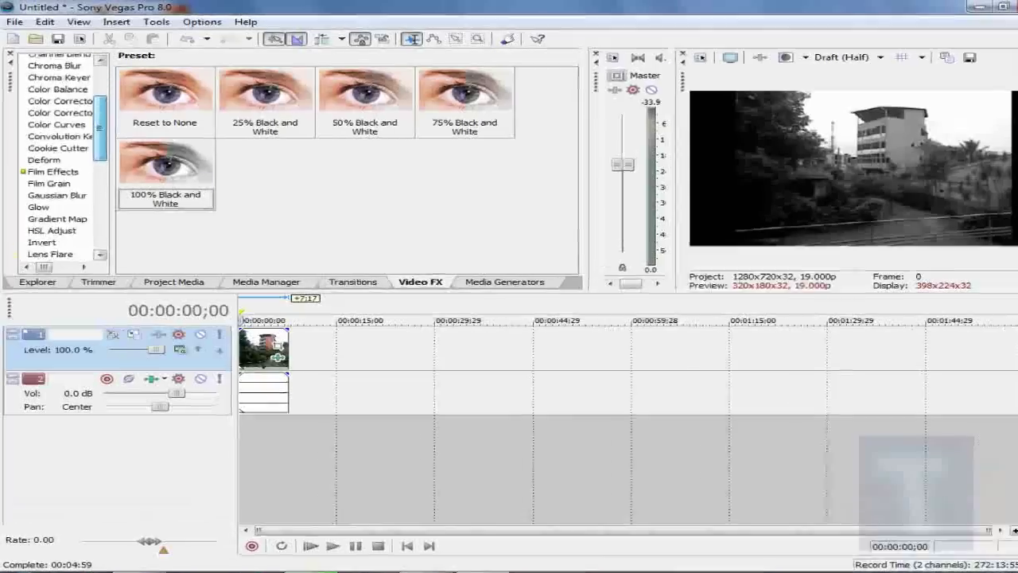
drag(155, 323, 155, 338)
click(75, 322)
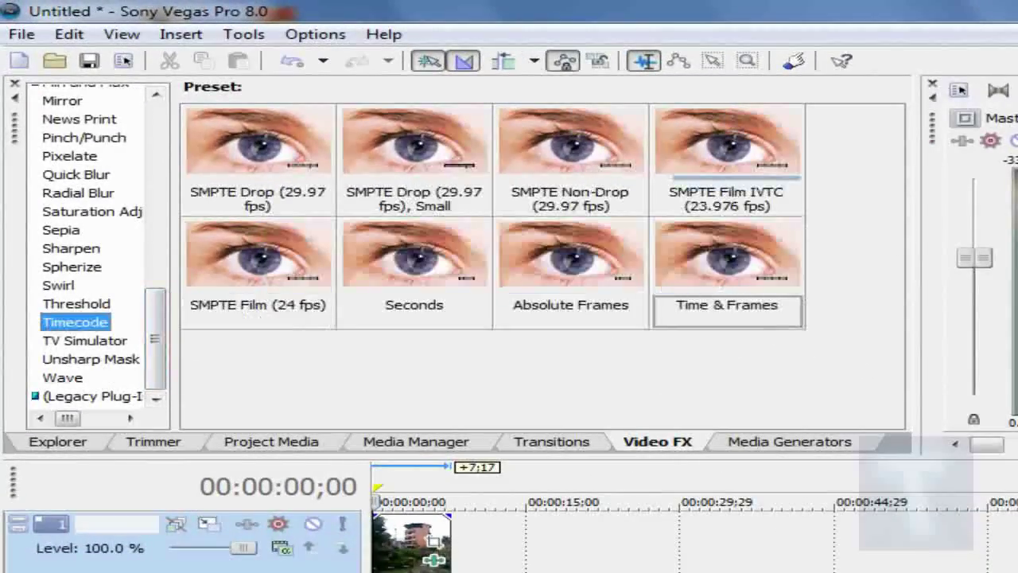
click(727, 263)
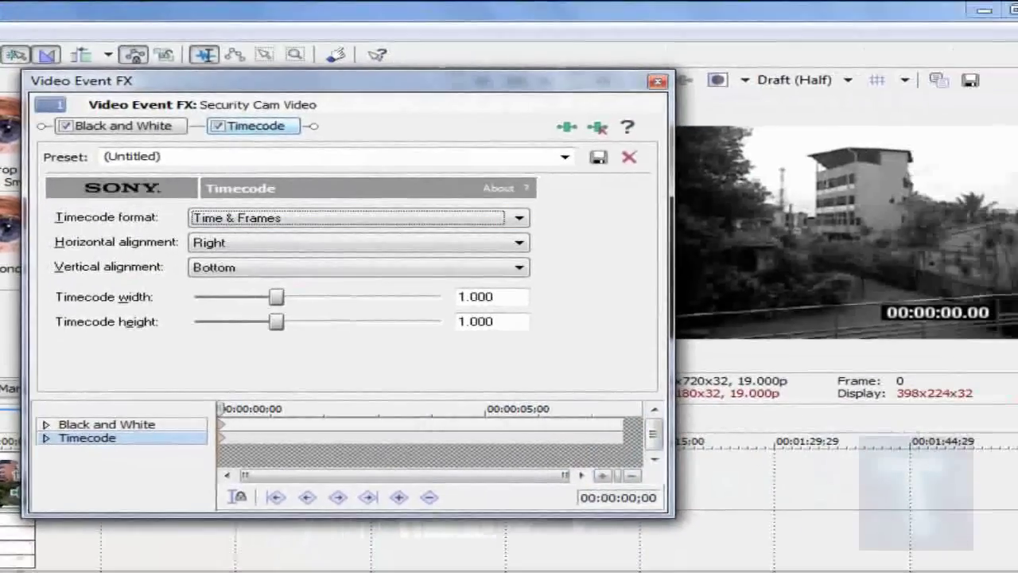
click(357, 217)
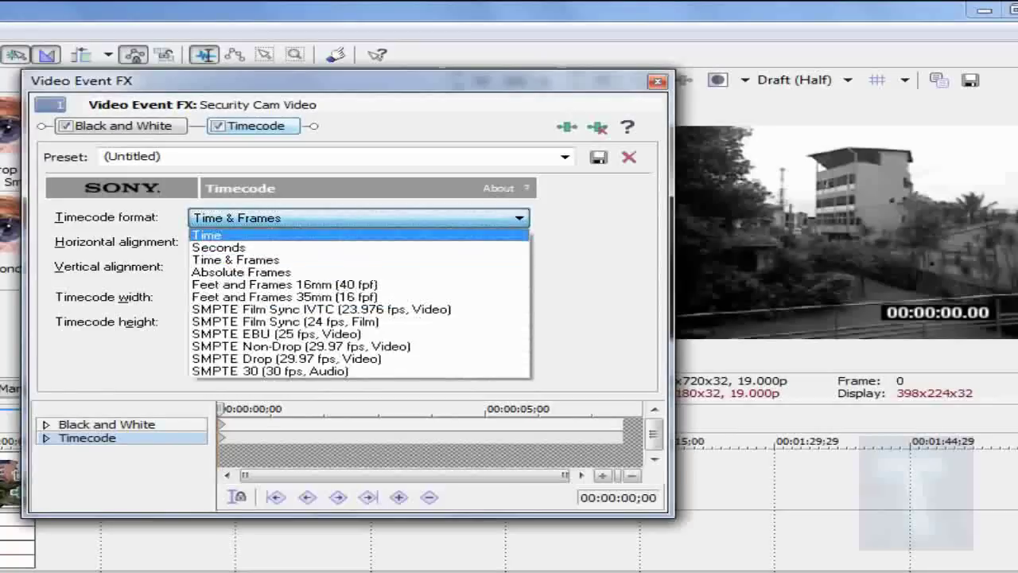
key(Return)
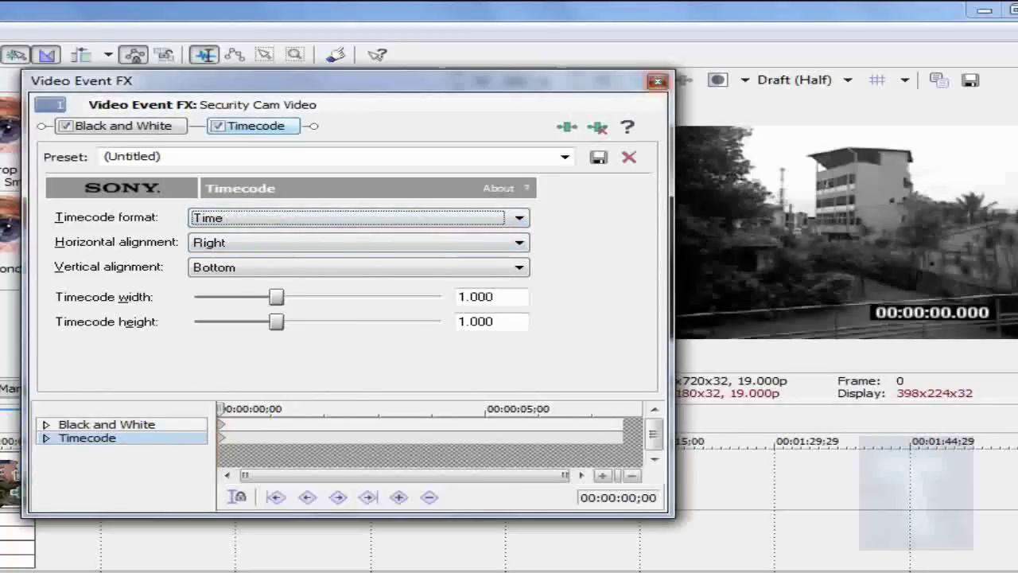
click(657, 81)
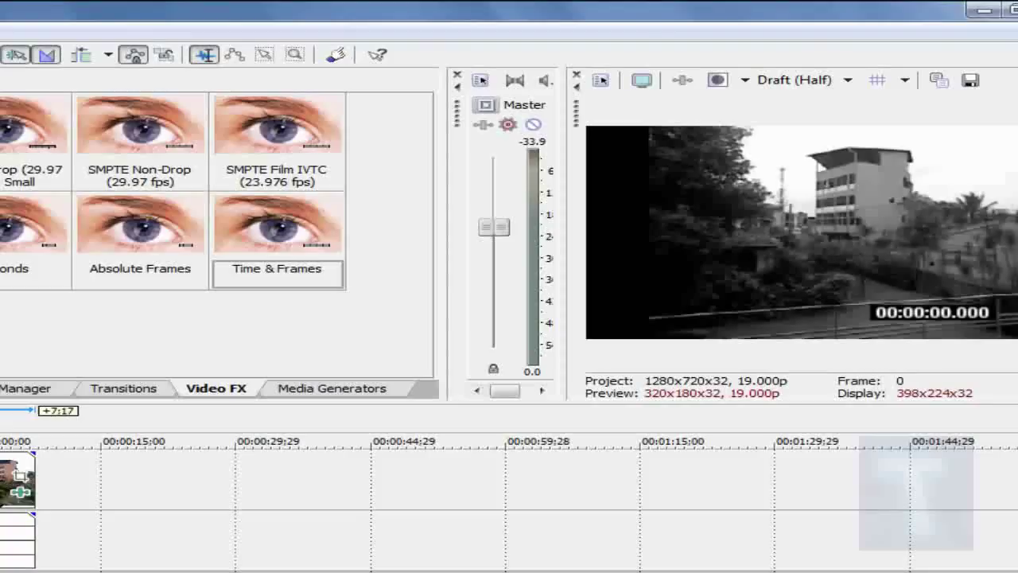
- Play back the clip and lower the preview quality to Draft (Quarter) to check the timecode in playback
key(space)
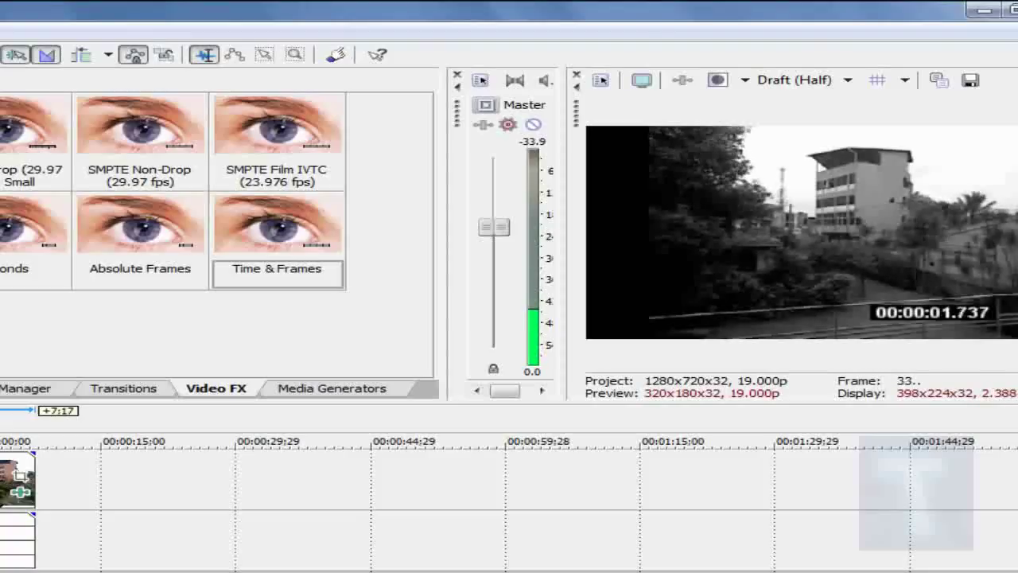
key(space)
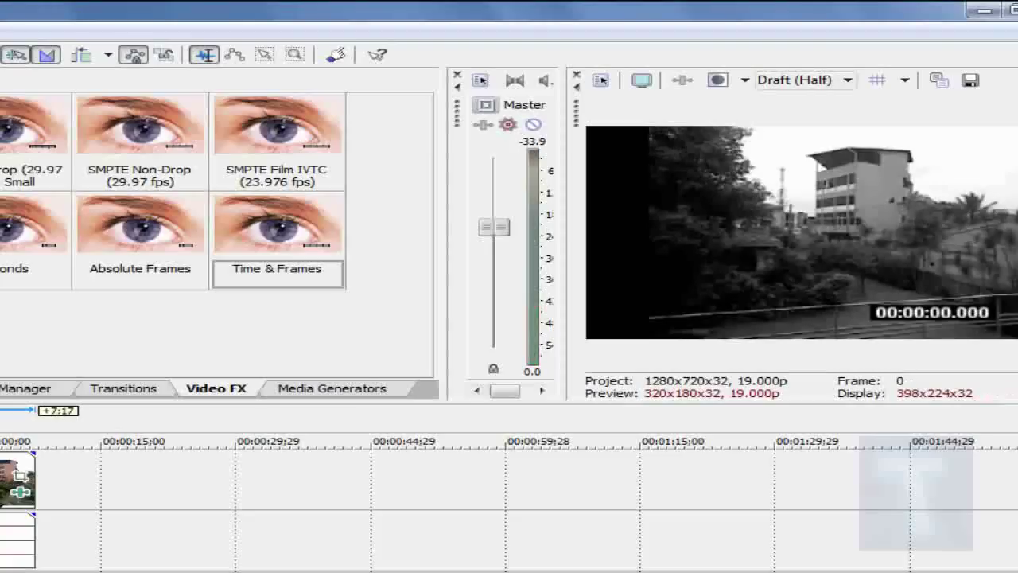
click(804, 79)
mouse_move(819, 102)
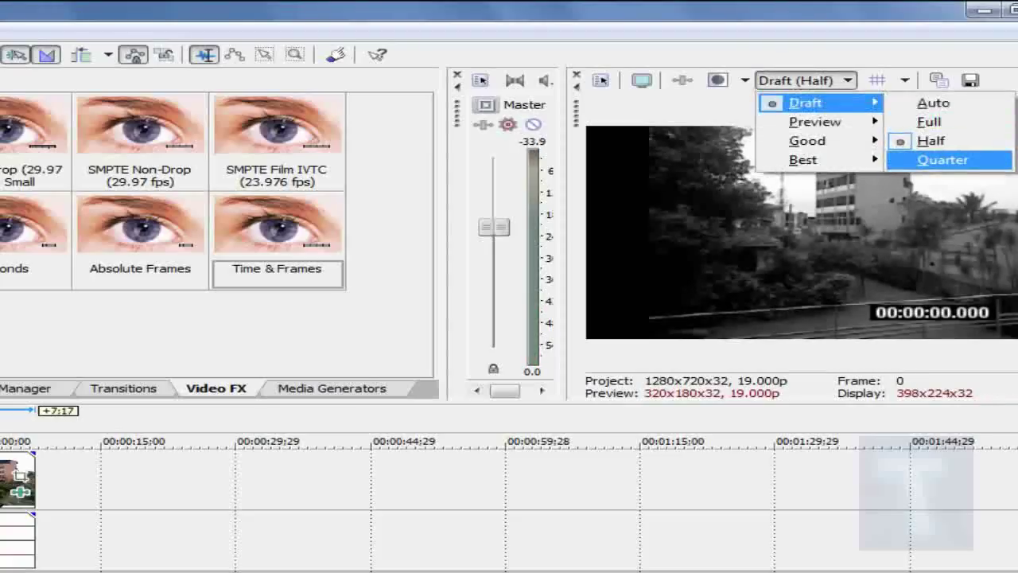
click(942, 160)
key(space)
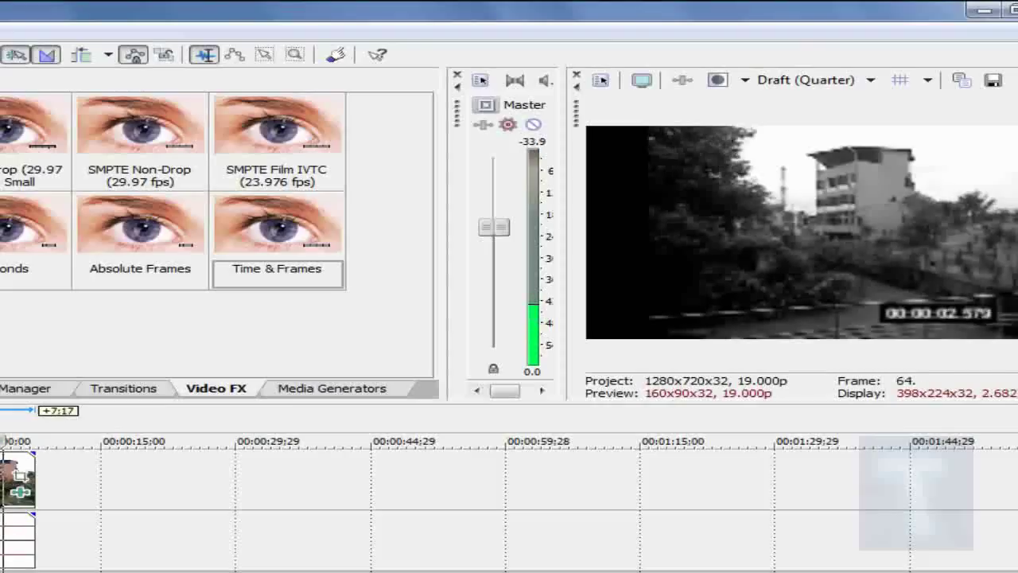
key(space)
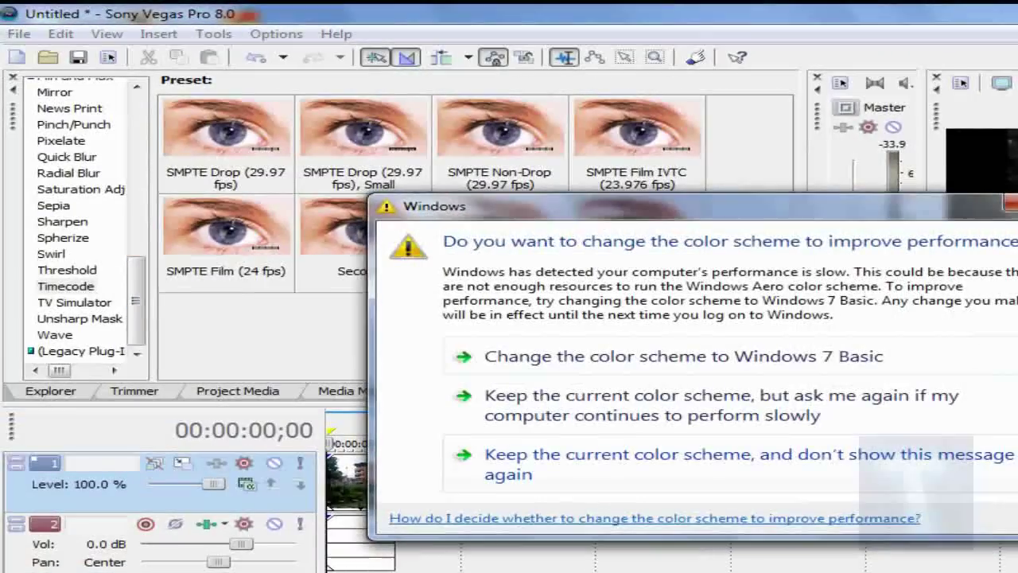
- Keep the current Windows color scheme and stop the performance message from being shown again
click(716, 464)
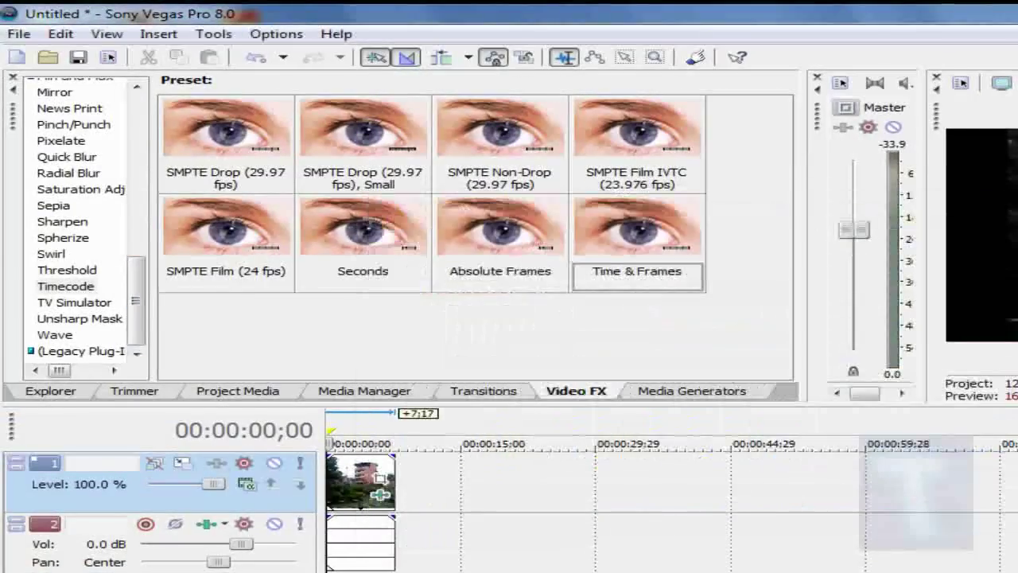
- Apply the TV Simulator effect's TV Look preset to the clip and preview it with the effect window moved clear of the video preview
click(75, 302)
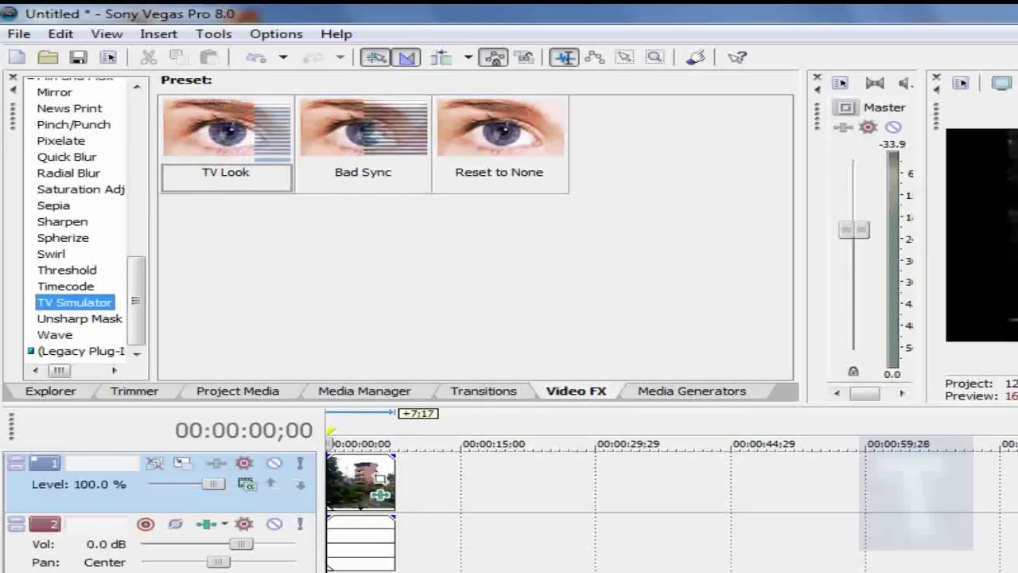
click(226, 143)
drag(376, 487, 375, 487)
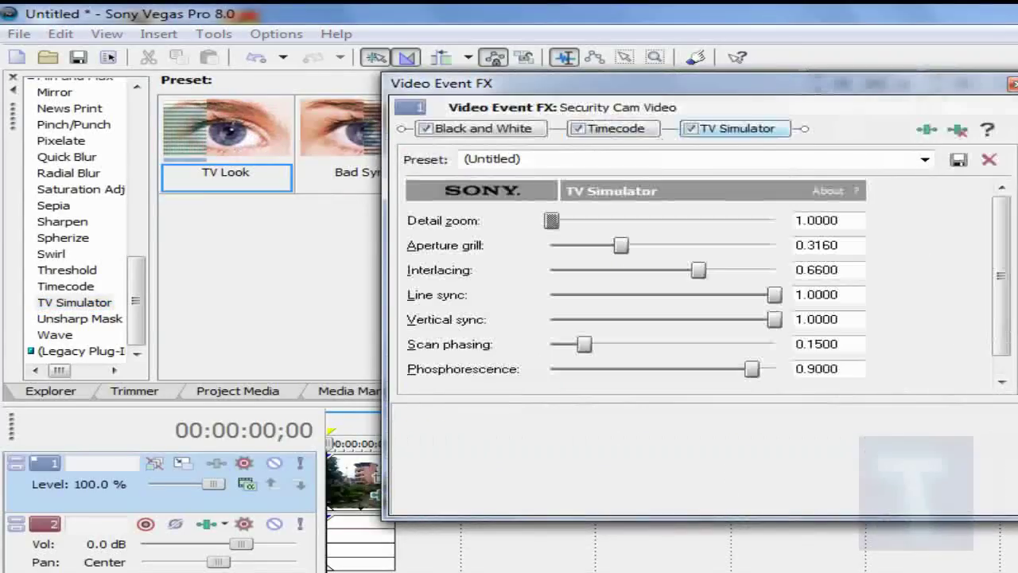
drag(556, 83, 290, 224)
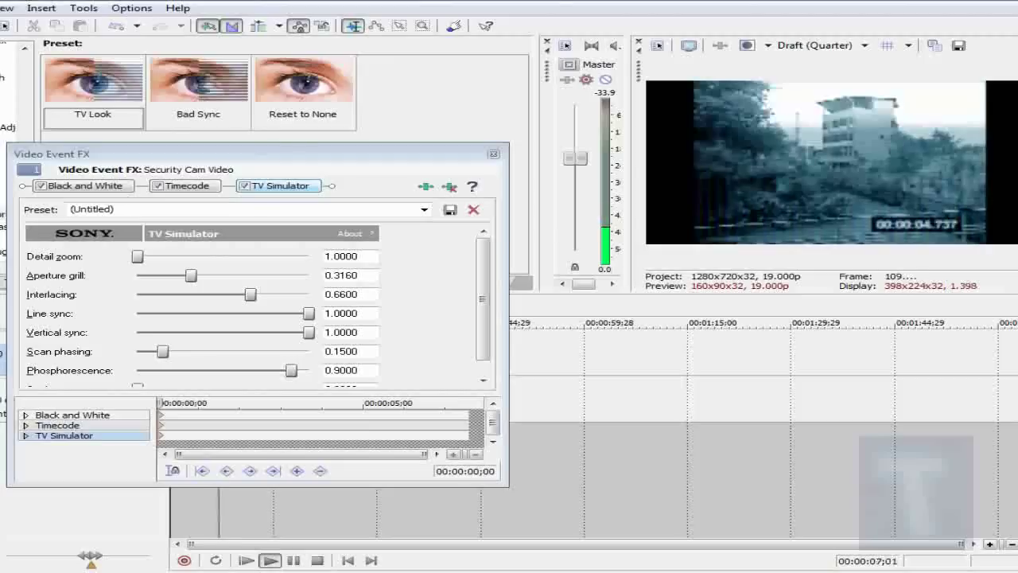
click(317, 560)
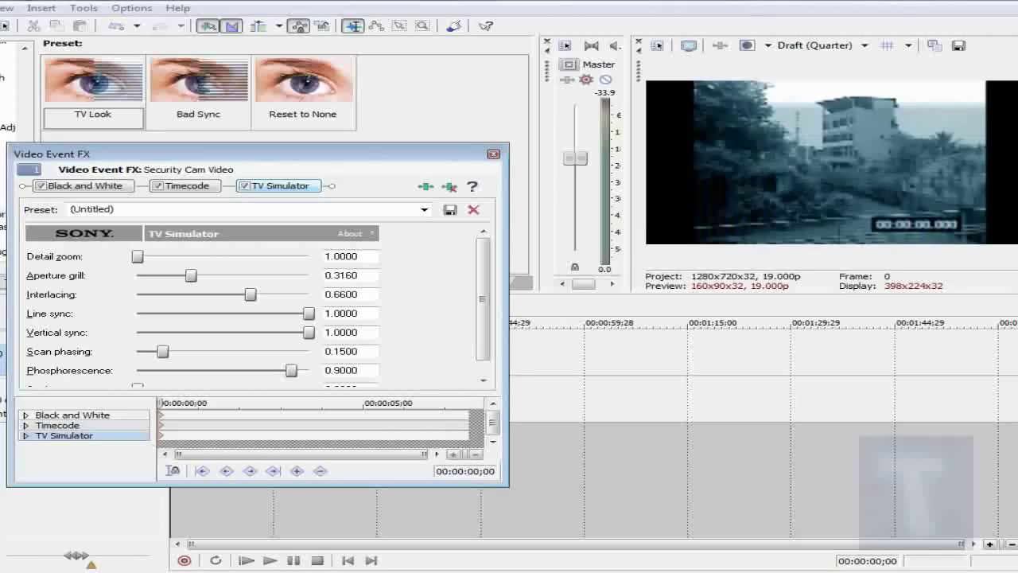
- Set the TV Simulator's aperture grill to 0.584 and its interlacing to 0.726
mouse_move(137, 256)
mouse_down()
mouse_move(180, 256)
mouse_move(138, 256)
mouse_up()
drag(191, 275, 261, 294)
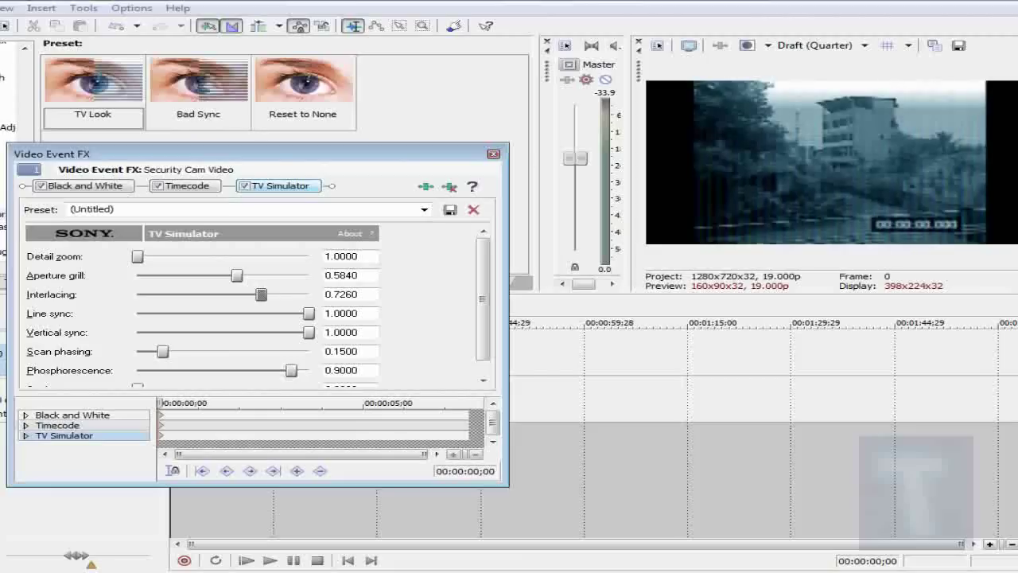
- Try a TV Simulator vertical sync of 0.568 in playback, and restore it to 1.0
drag(309, 333, 234, 332)
click(270, 560)
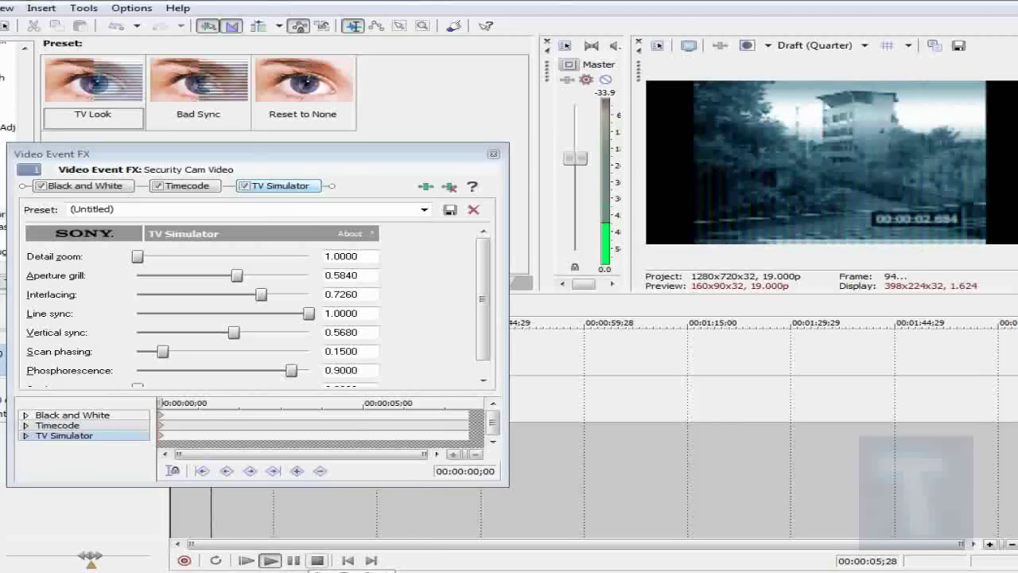
click(316, 560)
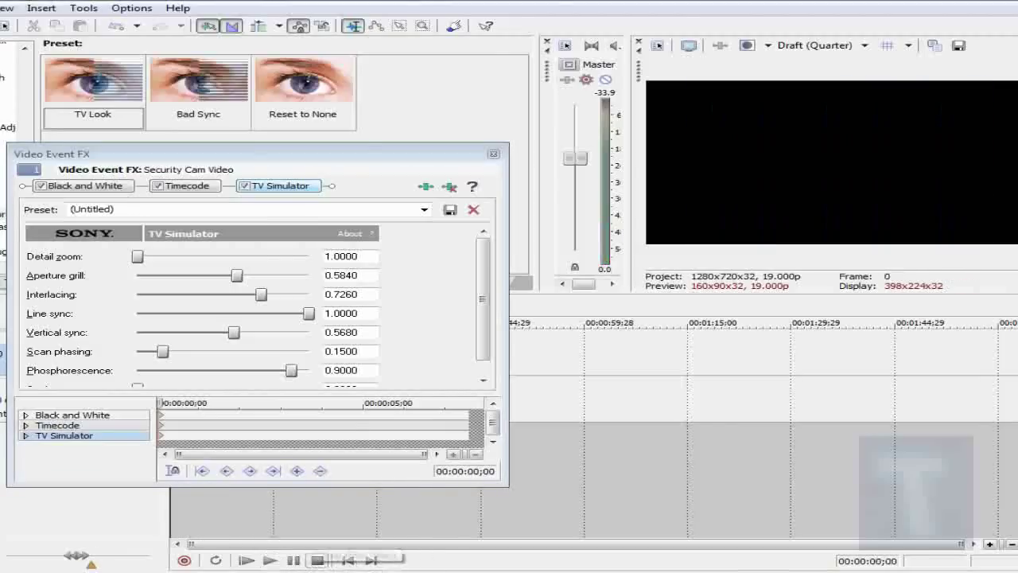
drag(234, 333, 306, 313)
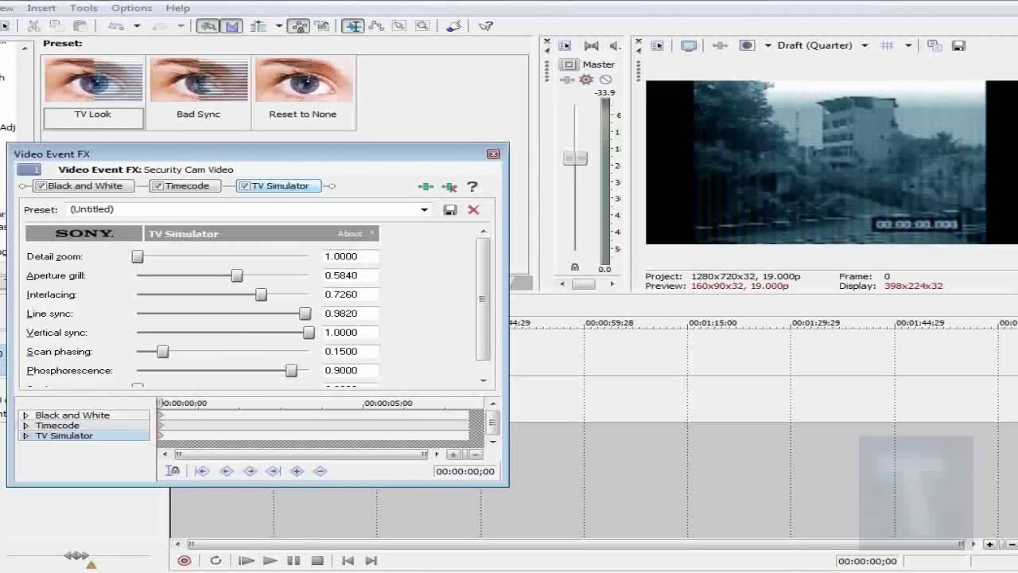
- Try a TV Simulator line sync of 0.42 and play back the clip to judge the distortion
drag(305, 313, 306, 314)
drag(305, 313, 210, 314)
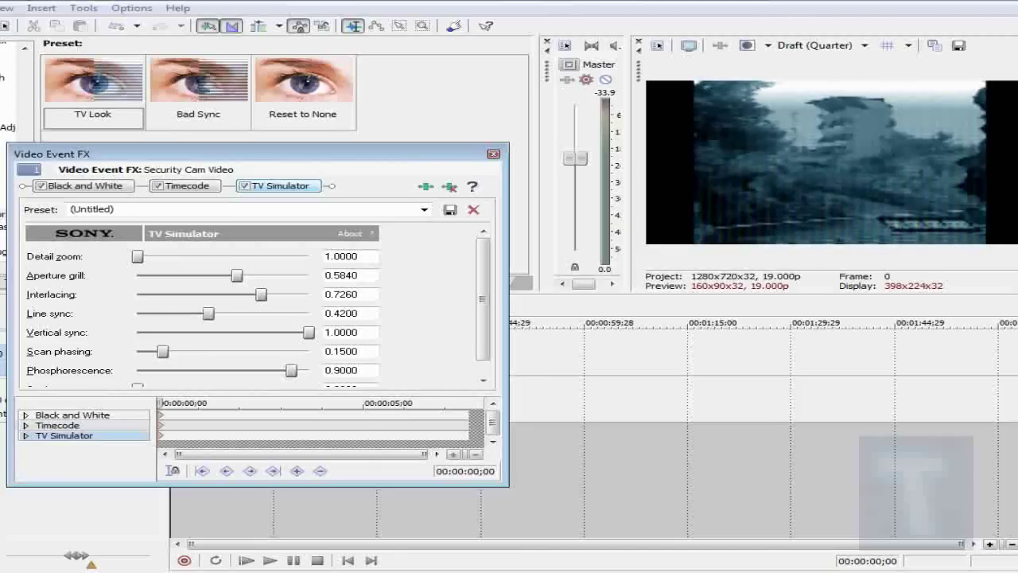
click(270, 560)
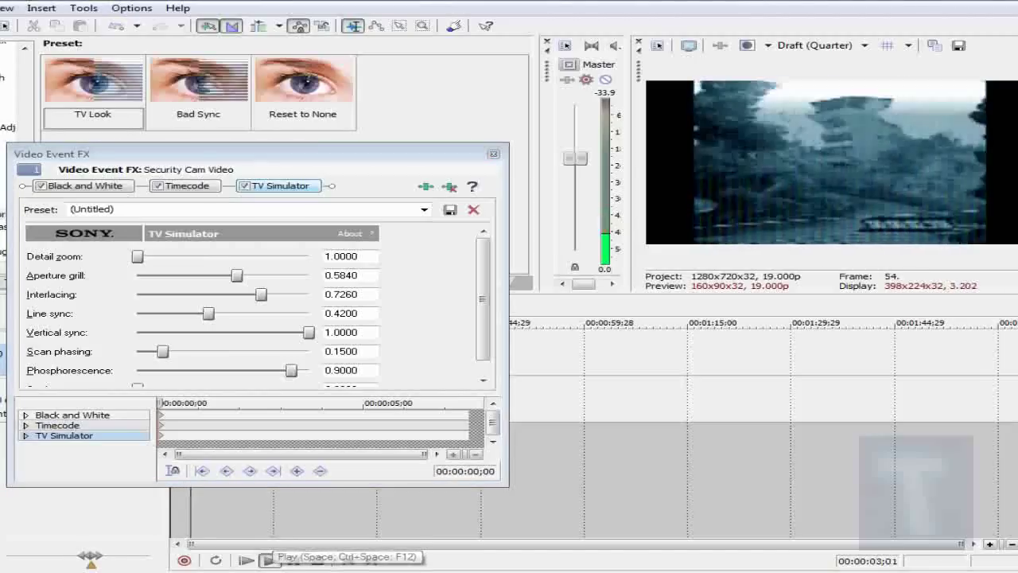
key(space)
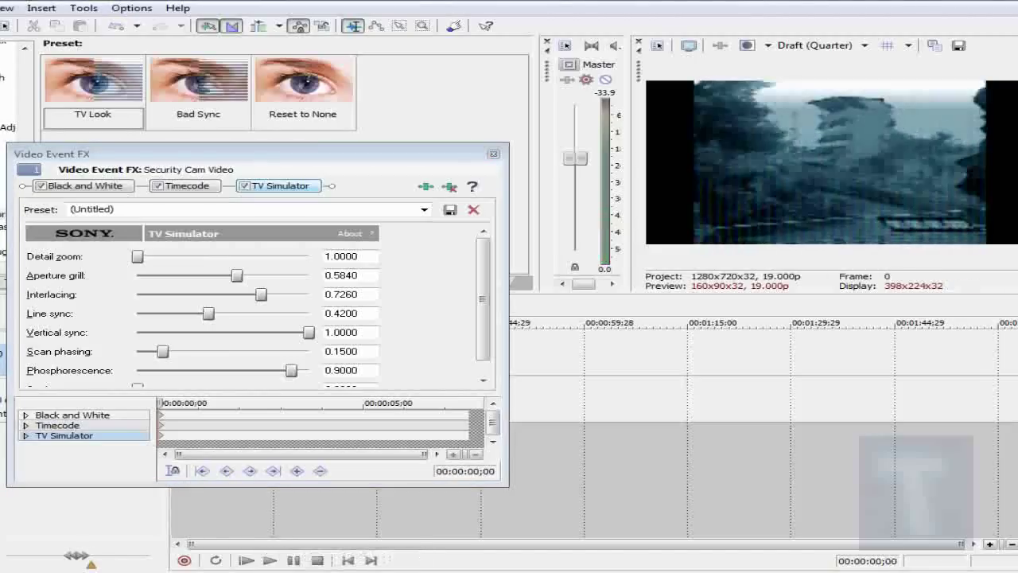
- Set the TV Simulator's line sync to 0.988 and scan phasing to 0.232, checking the line sync in playback
drag(208, 313, 304, 313)
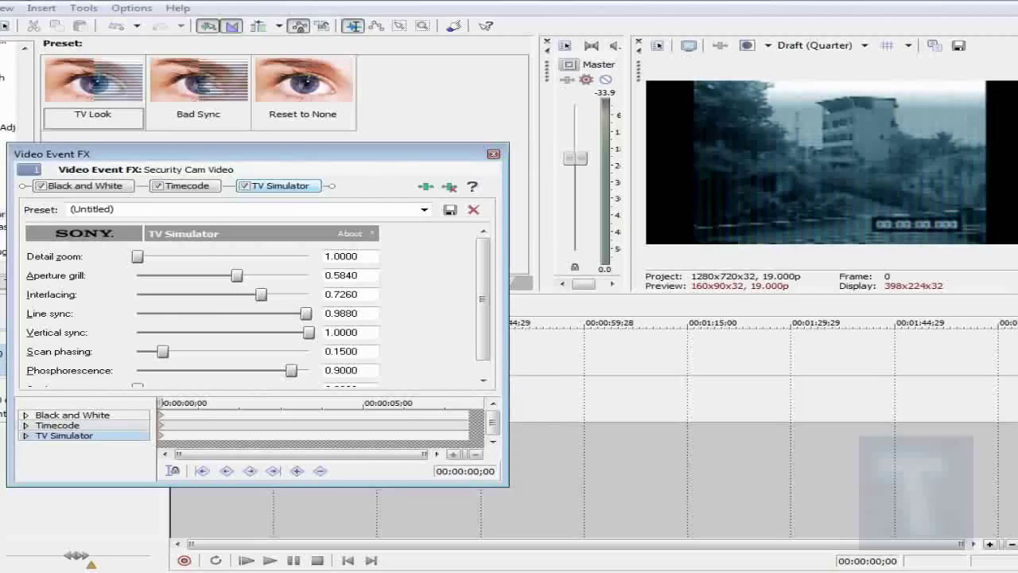
key(space)
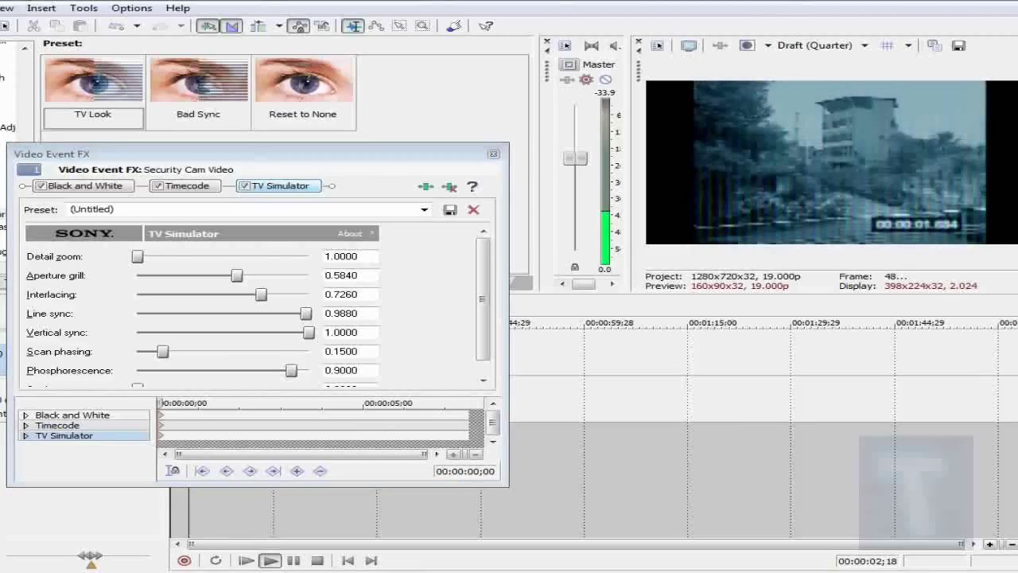
key(space)
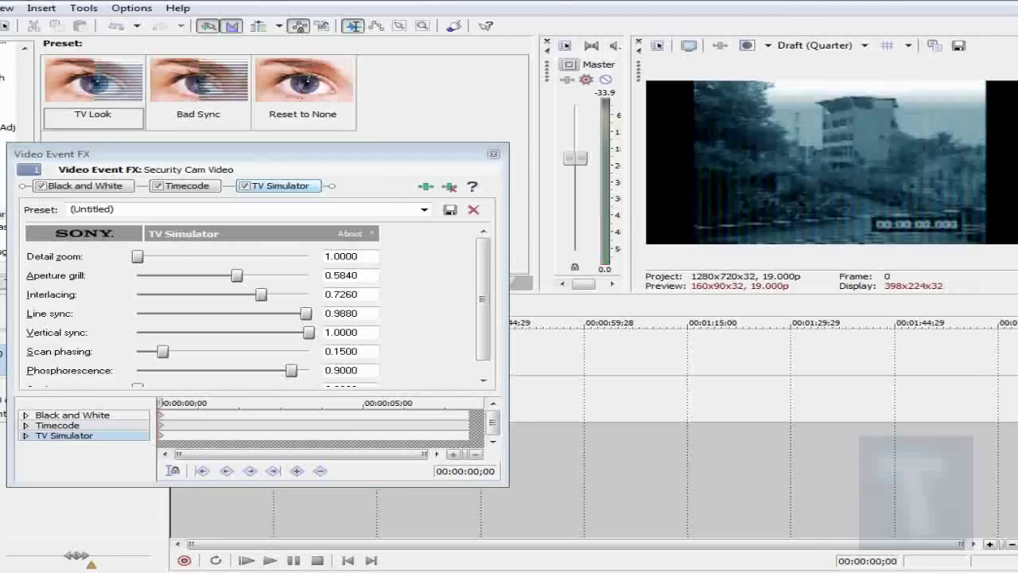
mouse_move(162, 350)
mouse_down()
mouse_move(270, 351)
mouse_move(176, 351)
mouse_up()
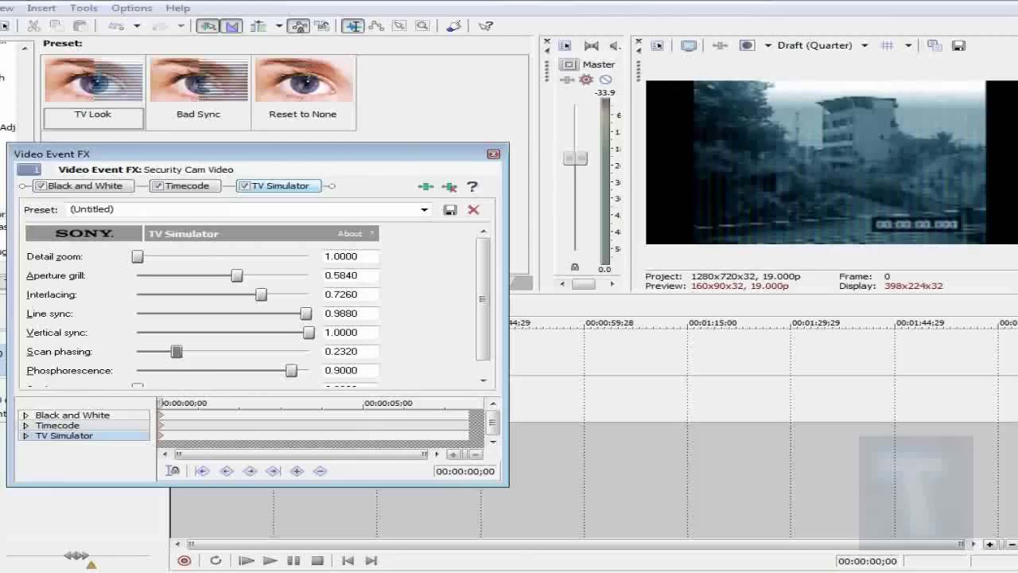
- Set the TV Simulator's phosphorescence to 0.158 and its static to 0.084
drag(291, 370, 163, 370)
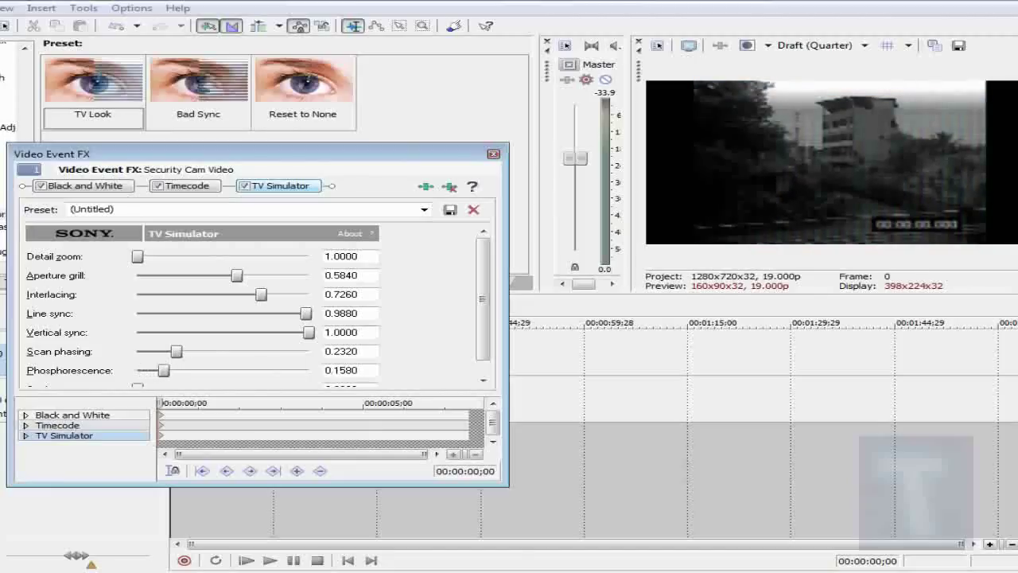
scroll(164, 369, down, 1)
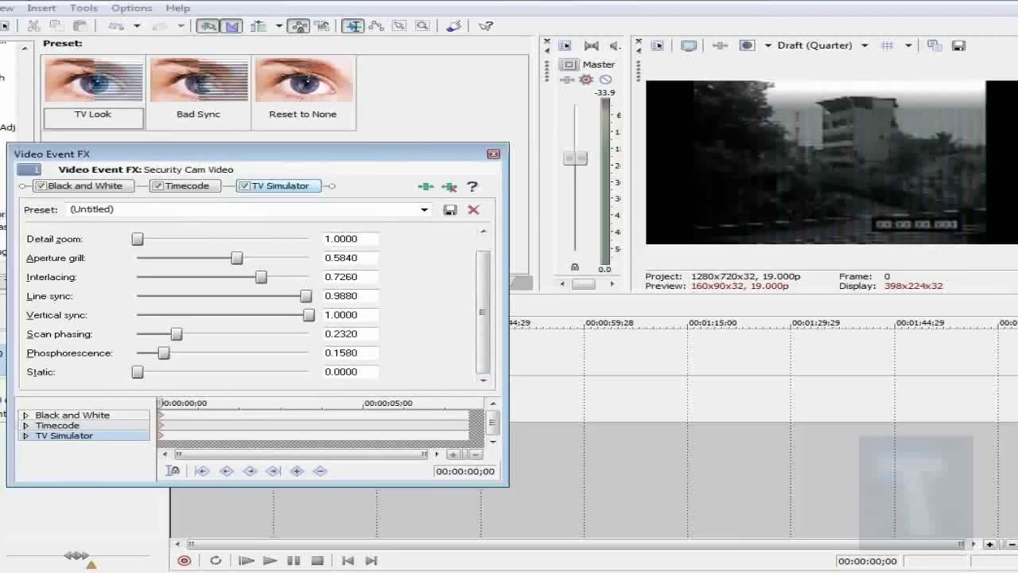
mouse_move(138, 371)
mouse_down()
mouse_move(185, 372)
mouse_move(151, 371)
mouse_up()
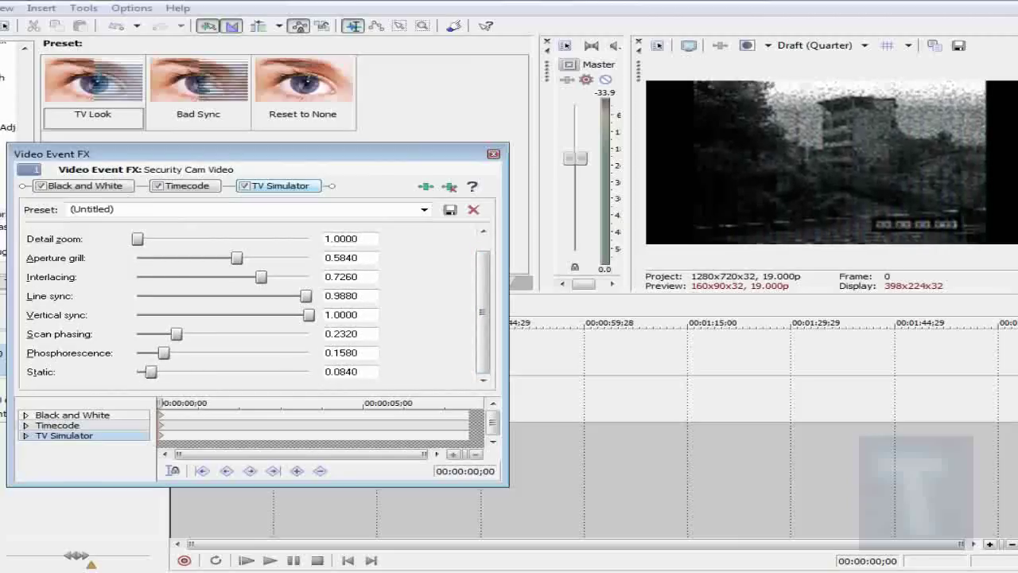
key(F9)
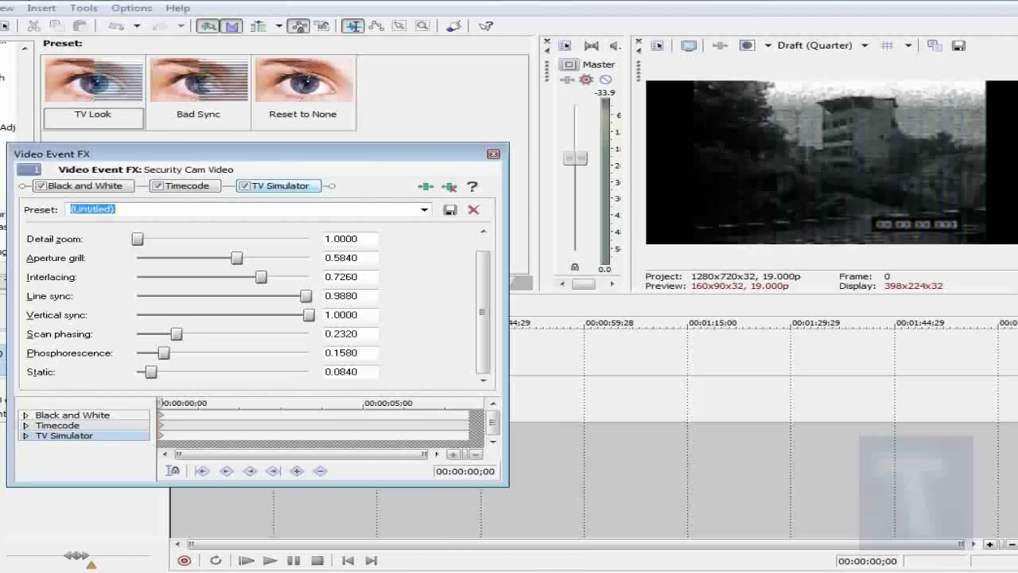
key(F9)
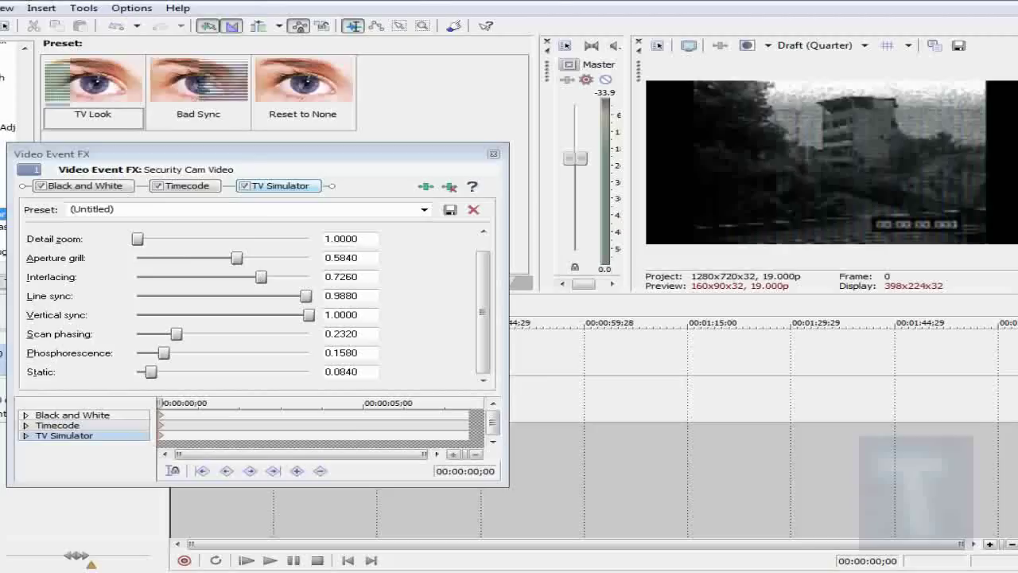
- Try a TV Simulator static of 1.0, reduce it to a light grain and close the effect settings
drag(151, 372, 308, 372)
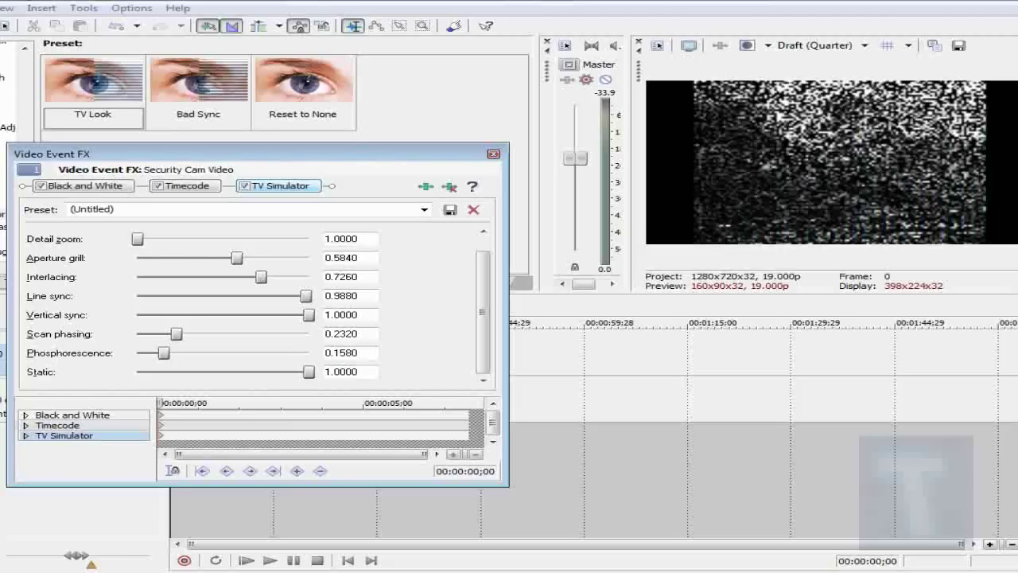
drag(309, 372, 163, 371)
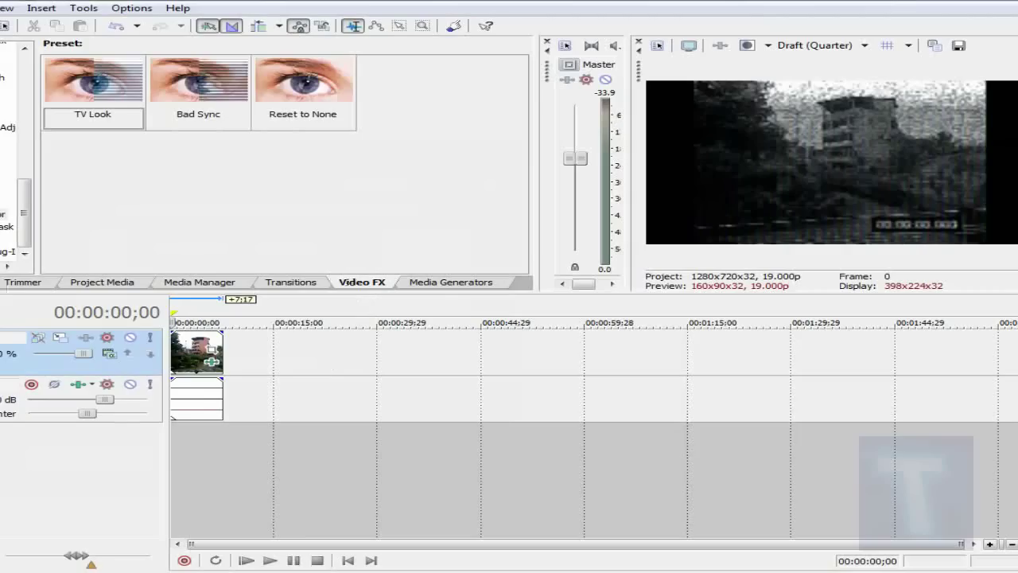
- Check the preview quality options and play back the clip to review the combined security camera effect
click(823, 45)
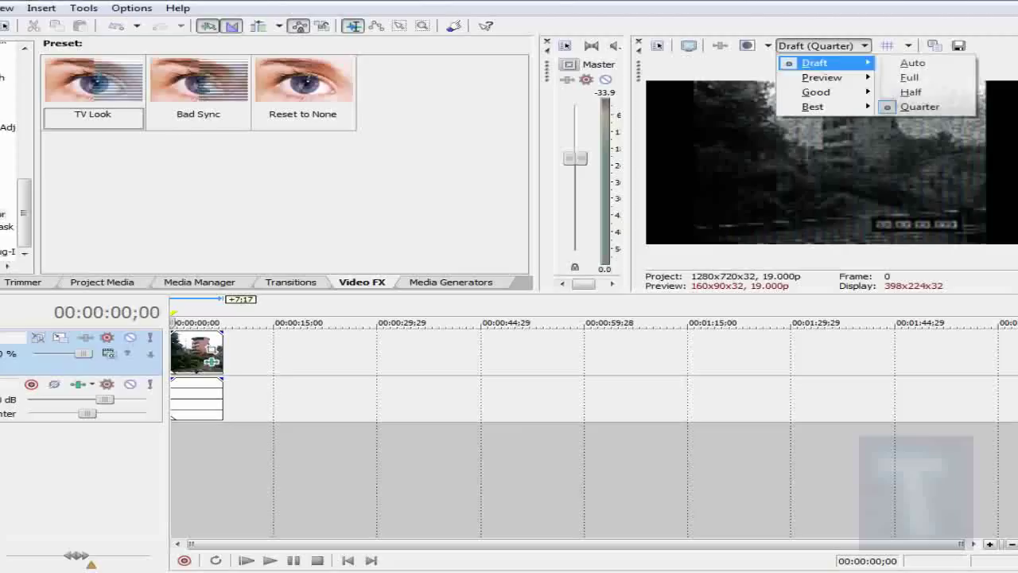
key(Escape)
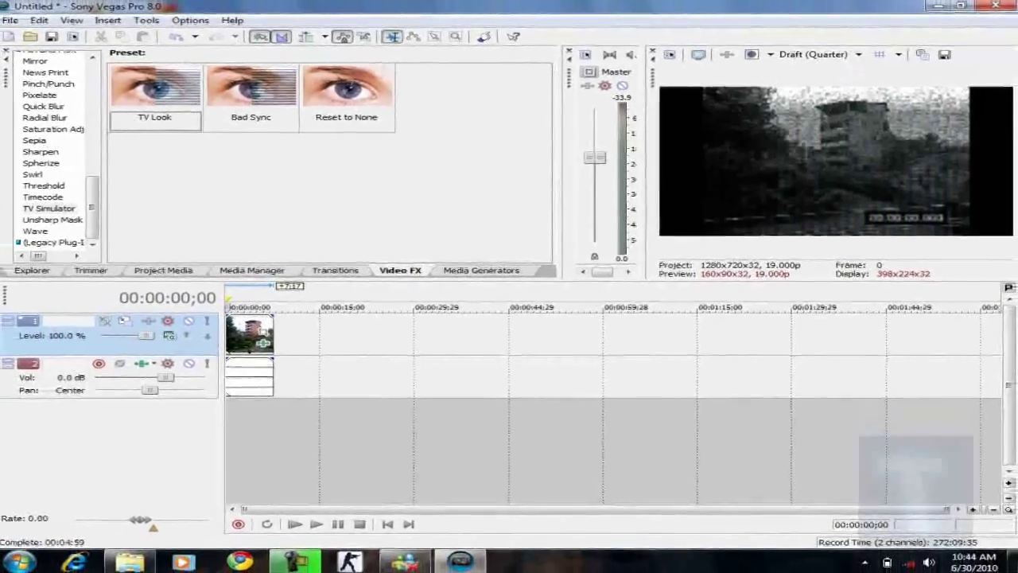
click(290, 543)
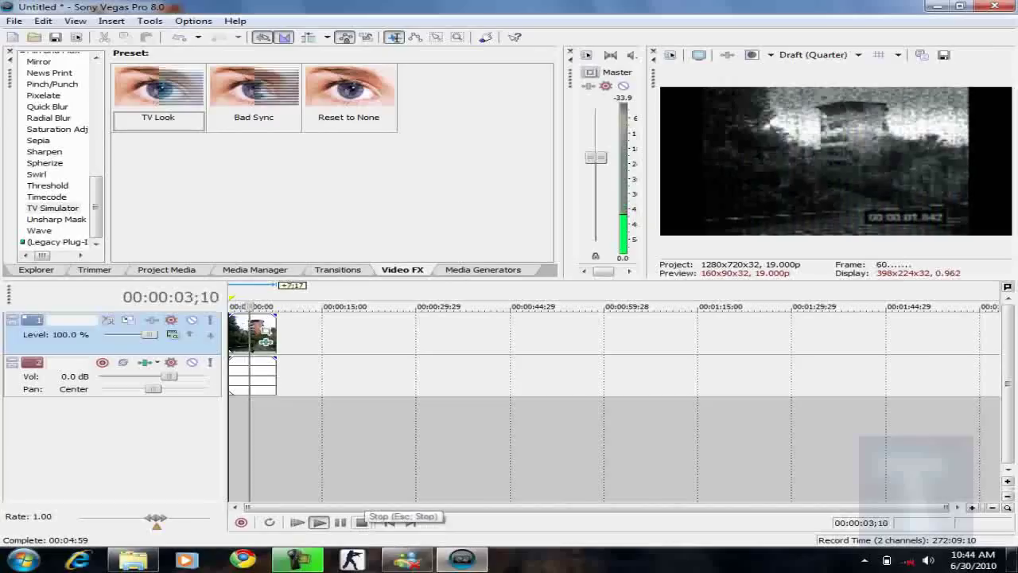
click(362, 522)
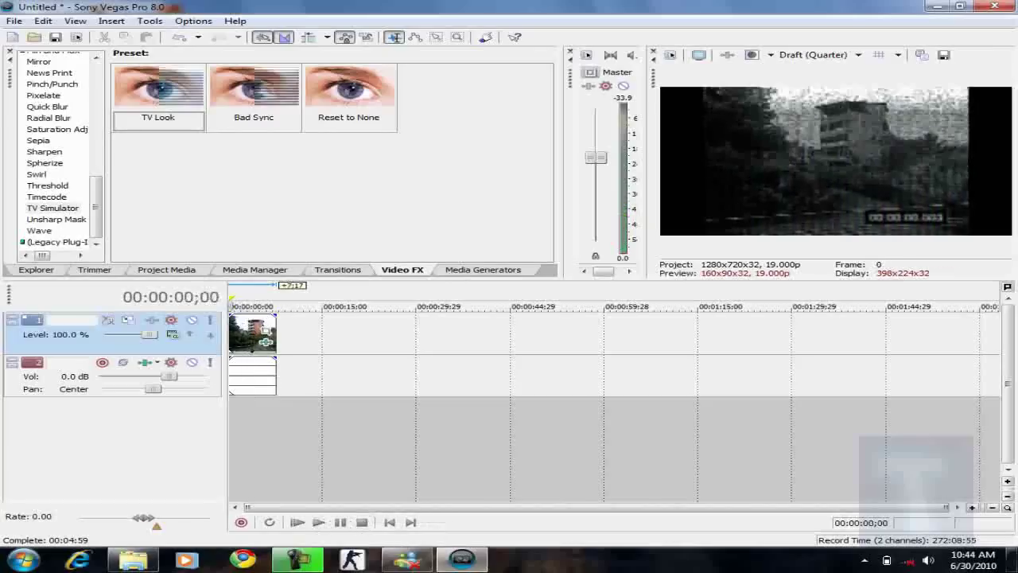